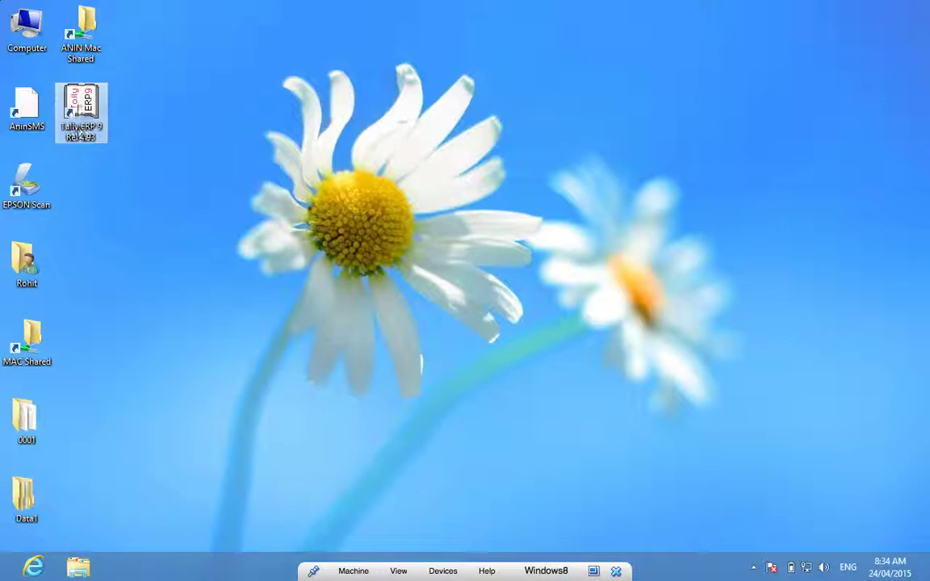
Launch Tally.ERP 9 from its desktop shortcut to reach the Gateway of Tally
double_click(84, 113)
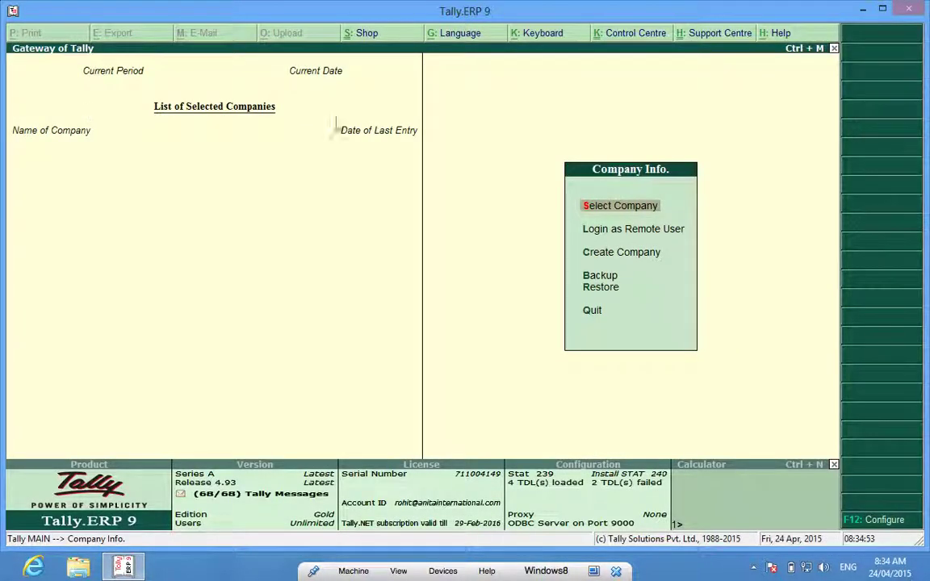
Start Create Company and enter the name 'New Water Company2014-15'
click(612, 261)
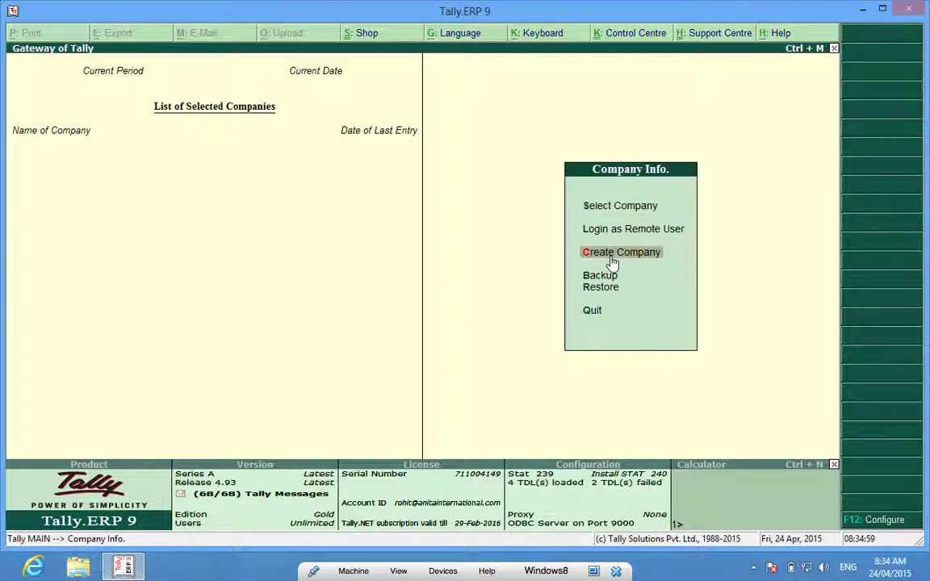
click(612, 261)
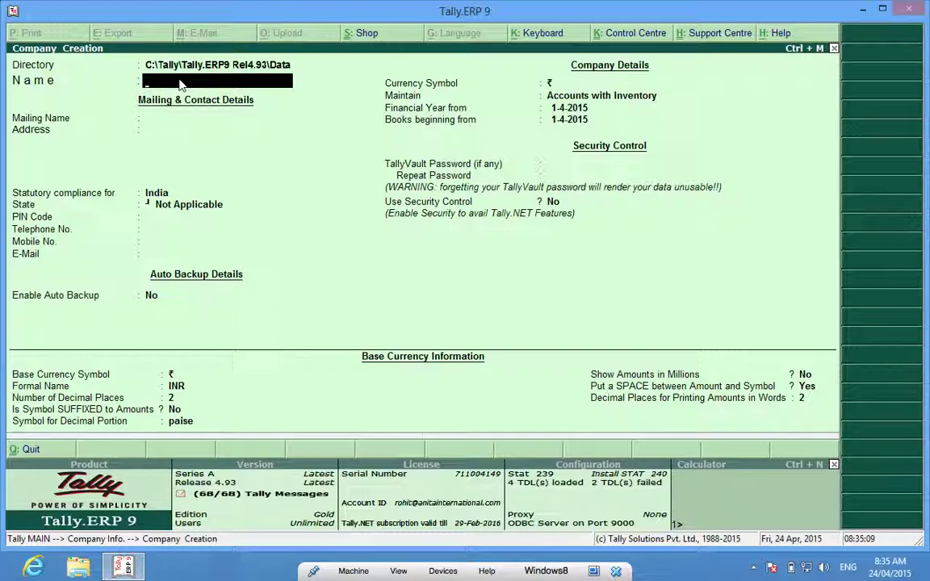
text(New Water Company)
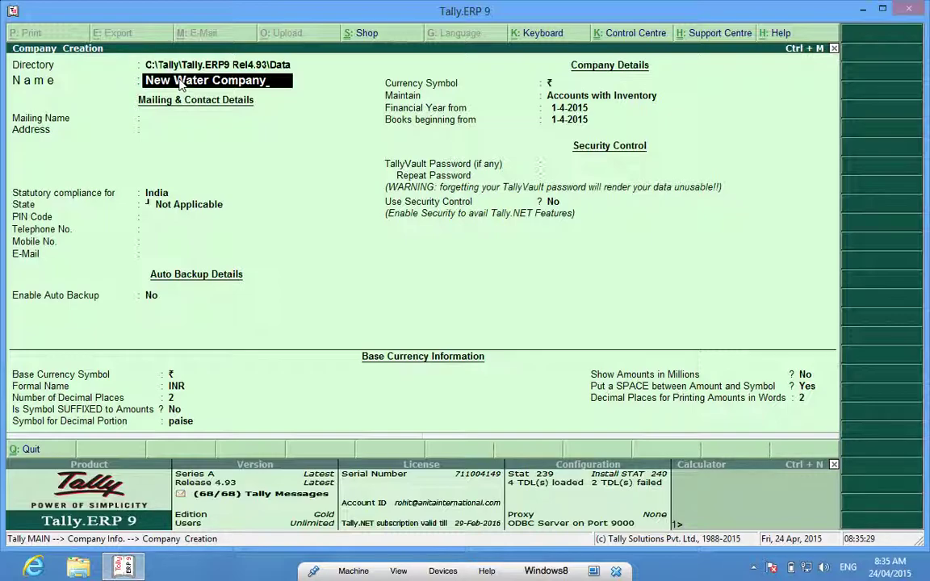
text(2014-15)
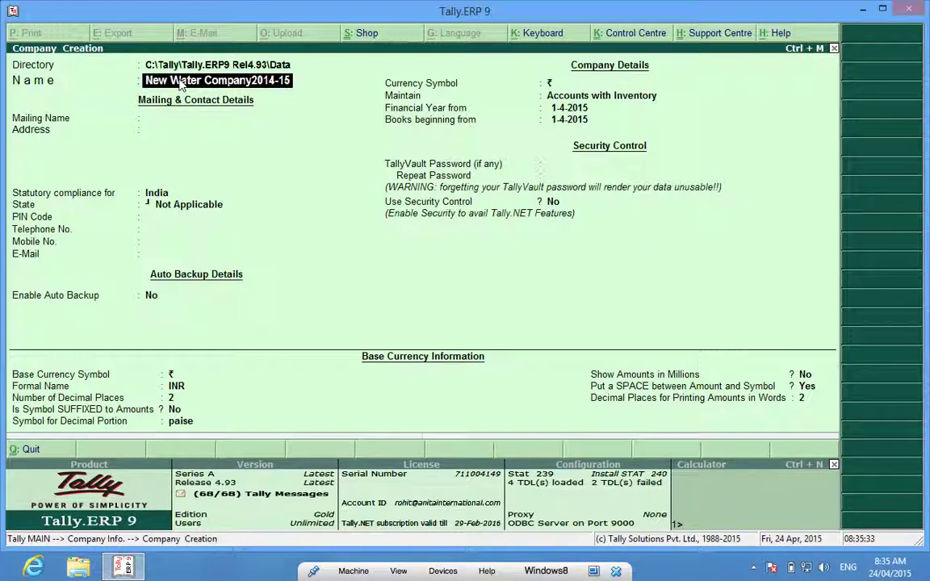
key(Return)
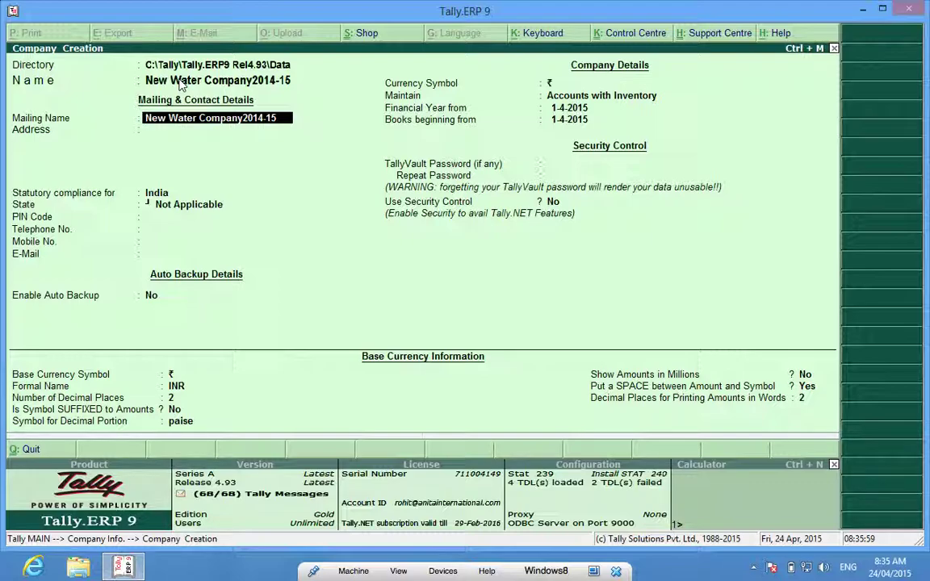
Shorten the mailing name to 'New Water Company' and enter address lines 'Main Street' and 'India'
key(BackSpace)
key(BackSpace)
key(BackSpace)
key(BackSpace)
key(BackSpace)
key(BackSpace)
key(BackSpace)
key(Return)
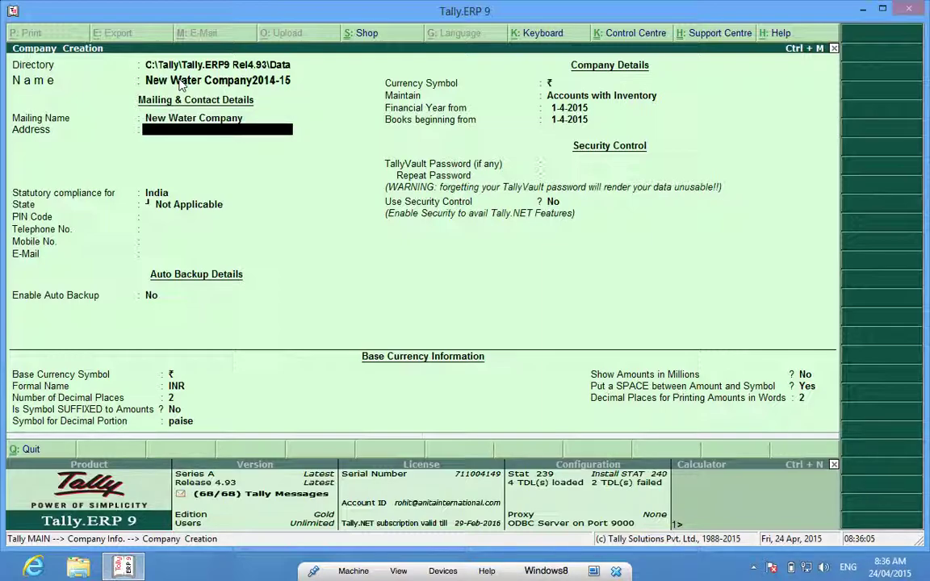
text(Main Street)
key(Return)
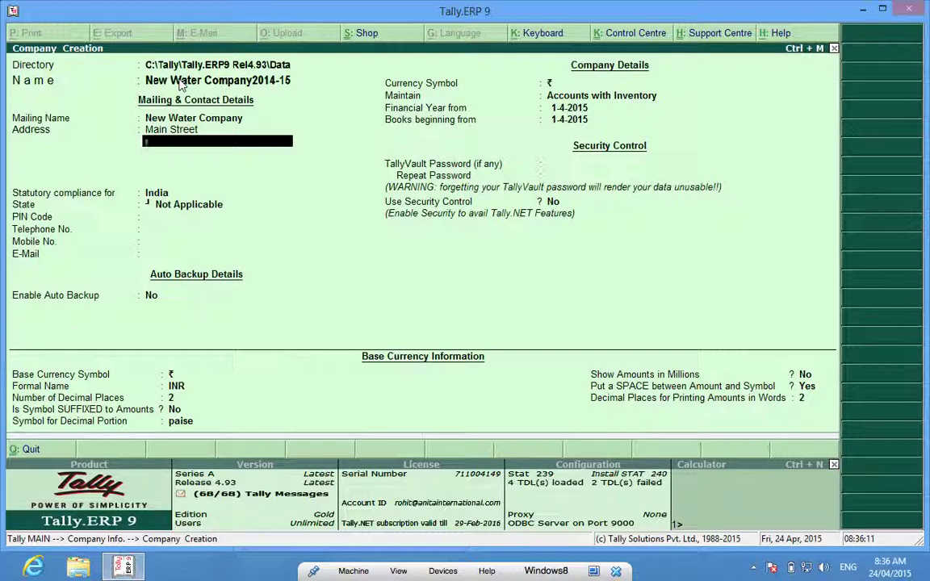
text(India)
key(Return)
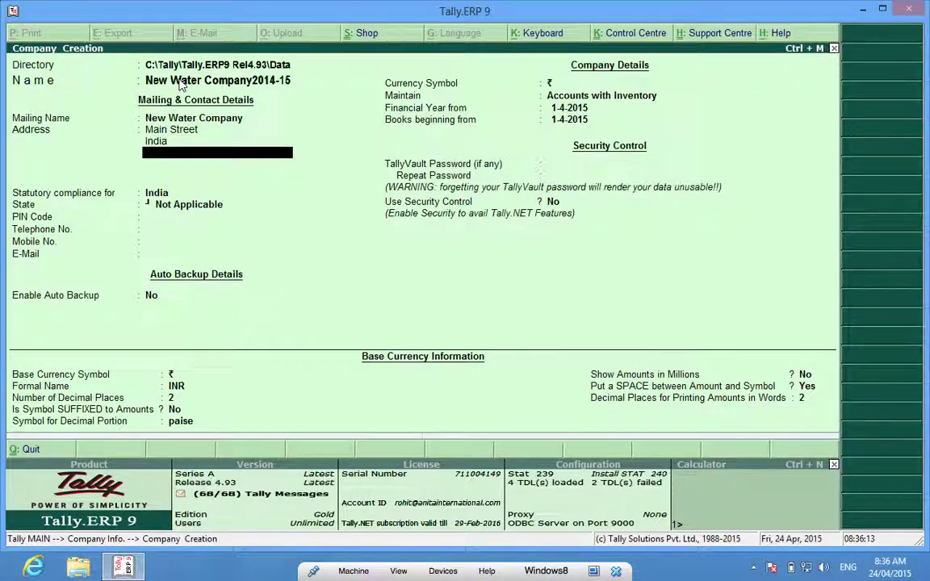
key(Return)
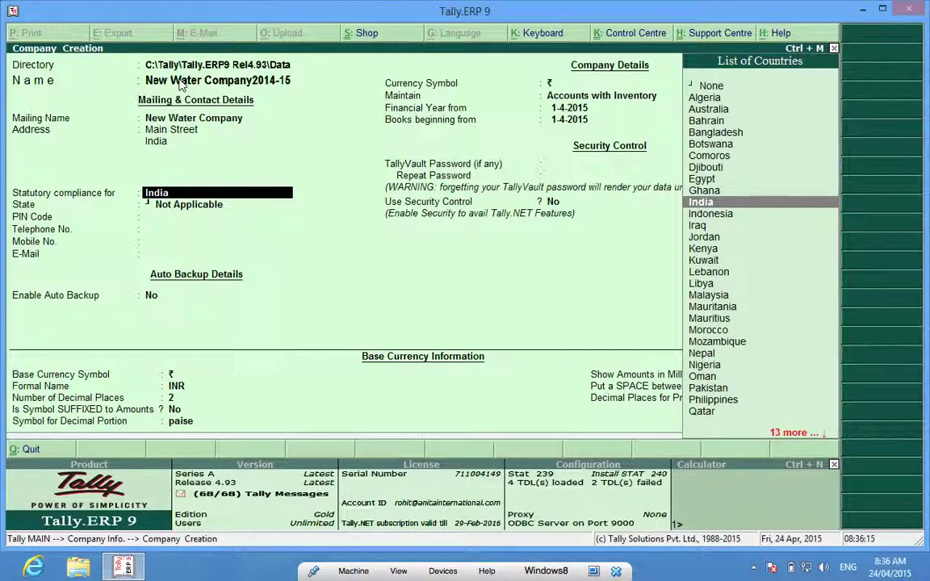
Keep India for statutory compliance and select Delhi as the state
key(Return)
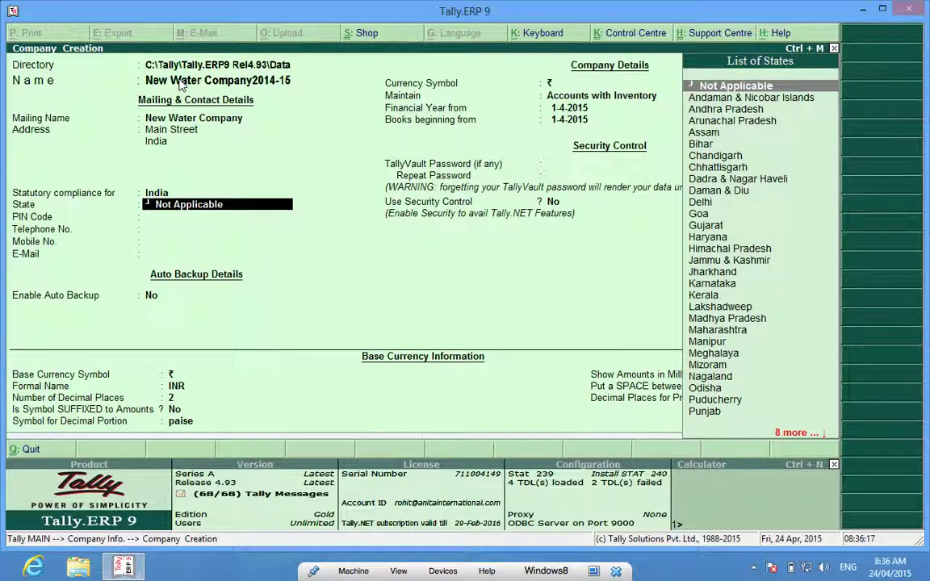
text(j)
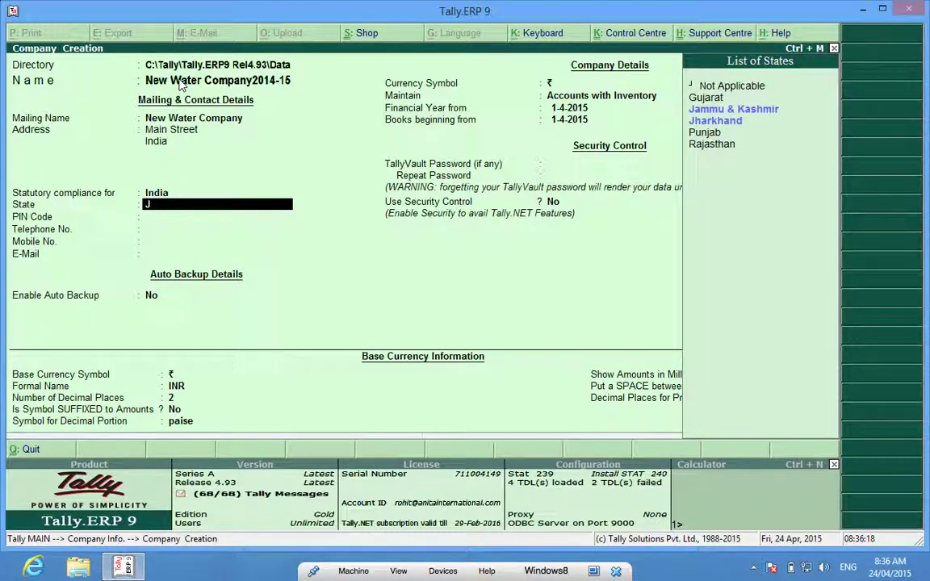
key(BackSpace)
text(Del)
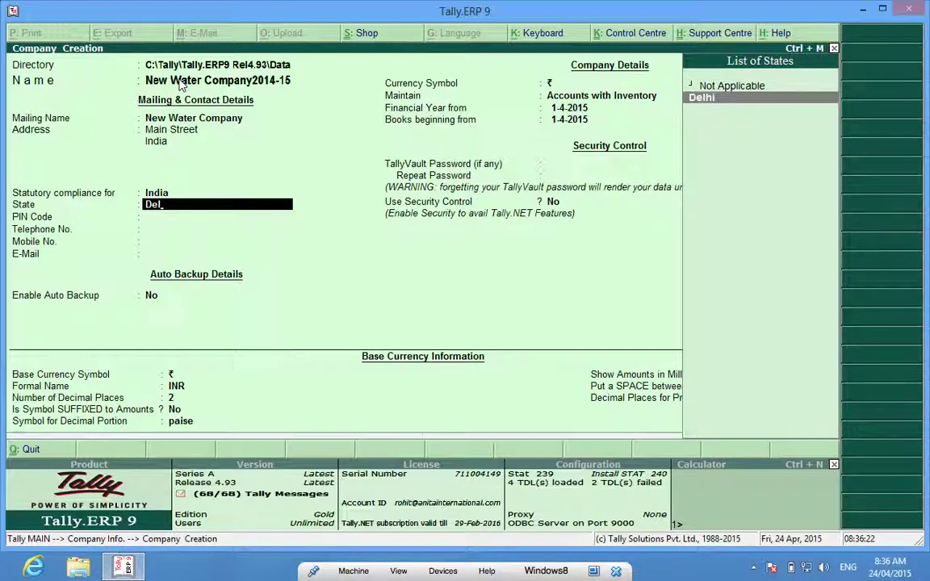
key(Return)
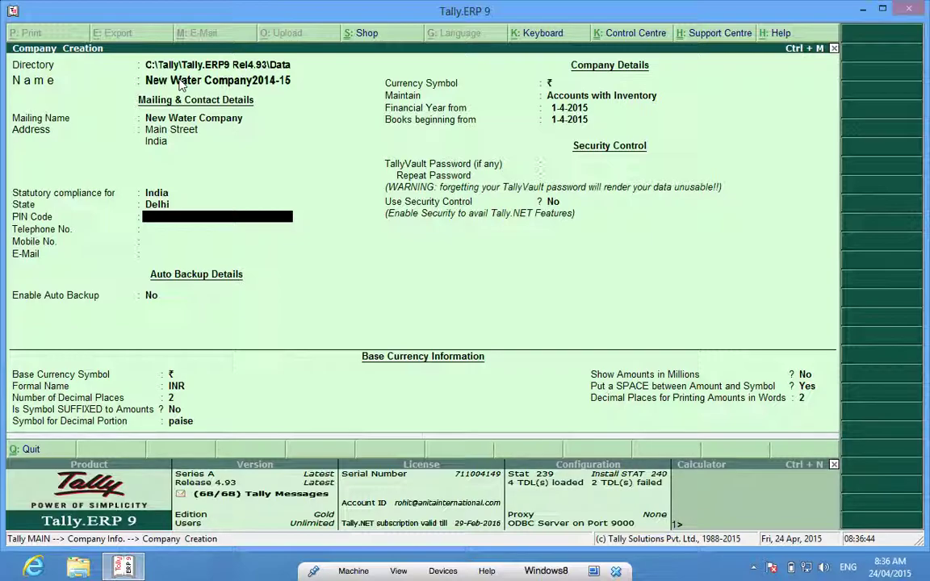
Enter PIN code 110001 and the company e-mail address, leaving auto backup at No
text(110001)
key(Return)
key(Return)
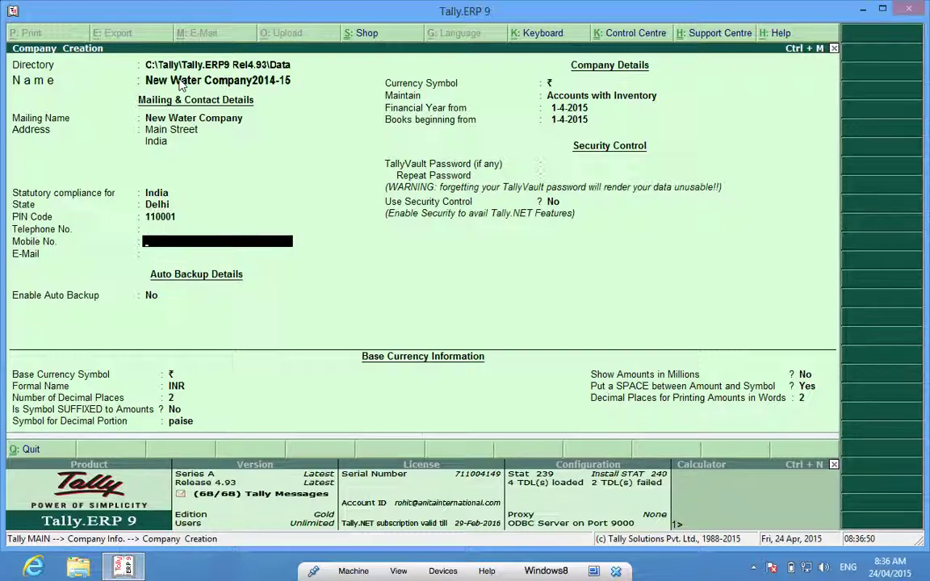
key(Return)
text(abc)
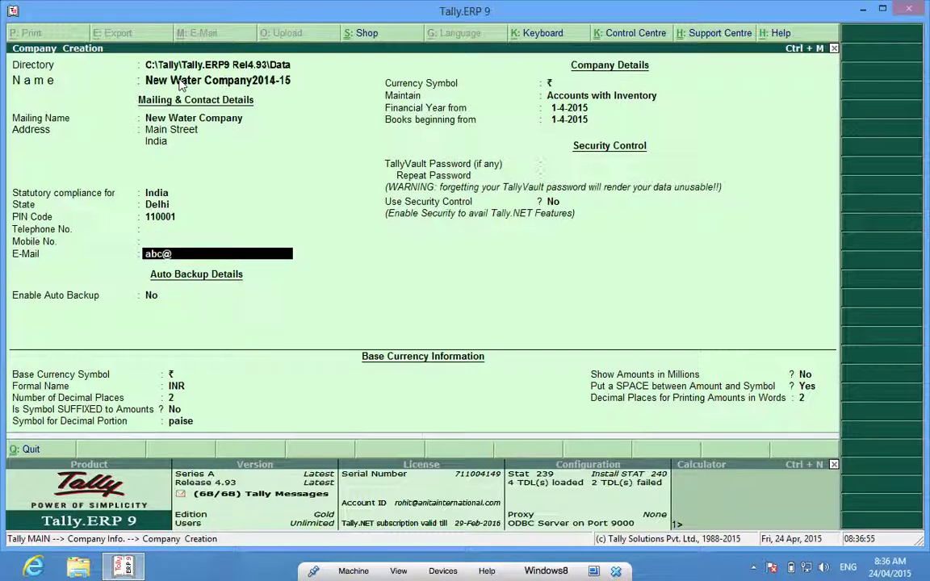
text(@xyz.com)
key(Return)
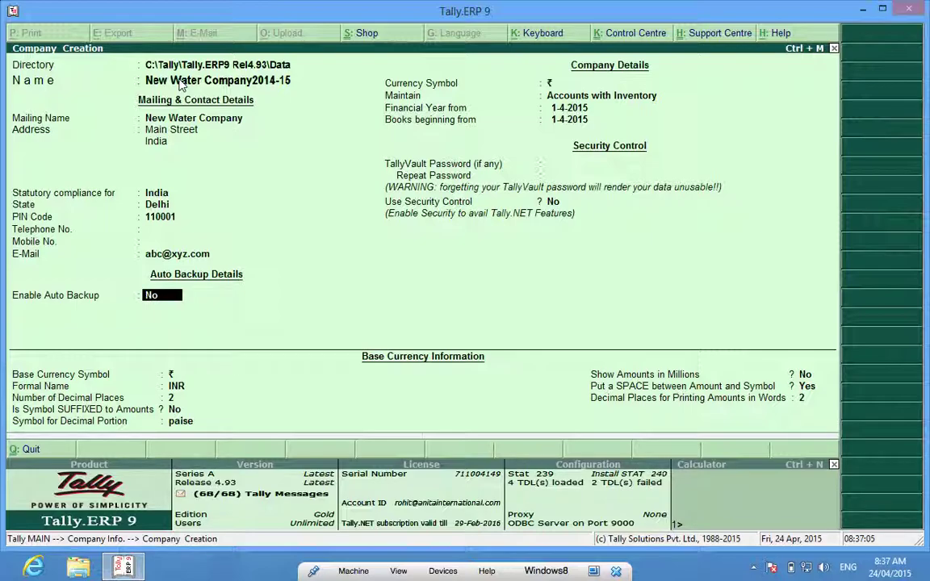
key(Return)
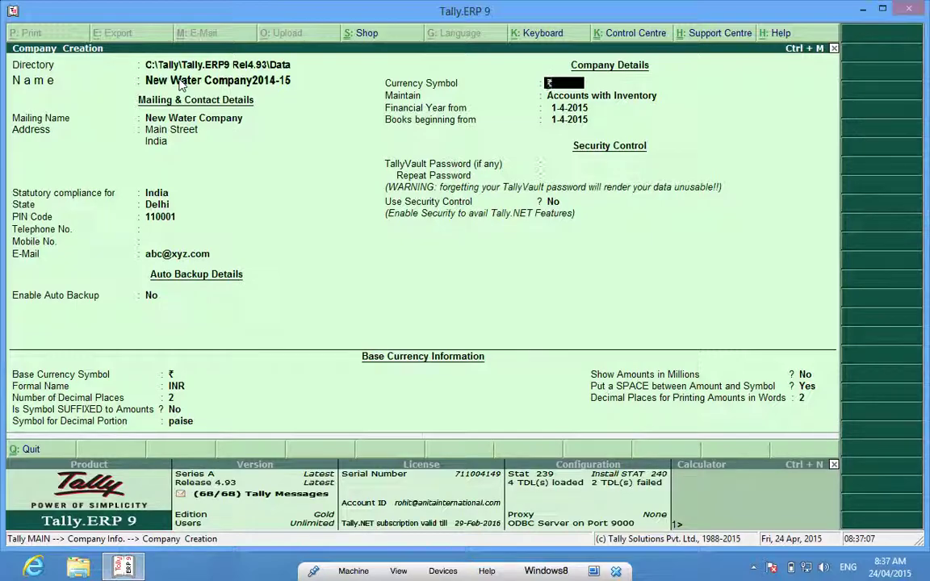
Accept ₹ as currency symbol and choose Accounts with Inventory as company type
key(Return)
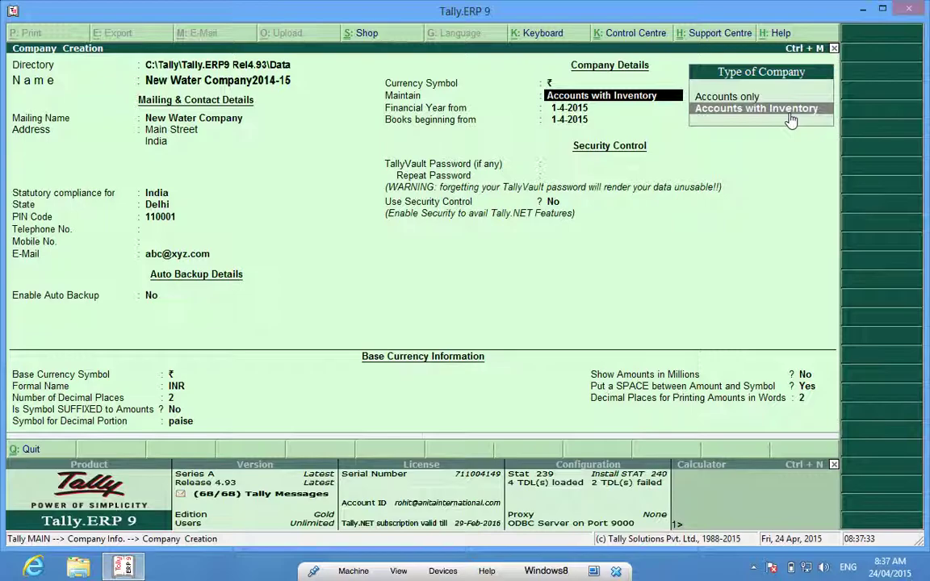
click(791, 120)
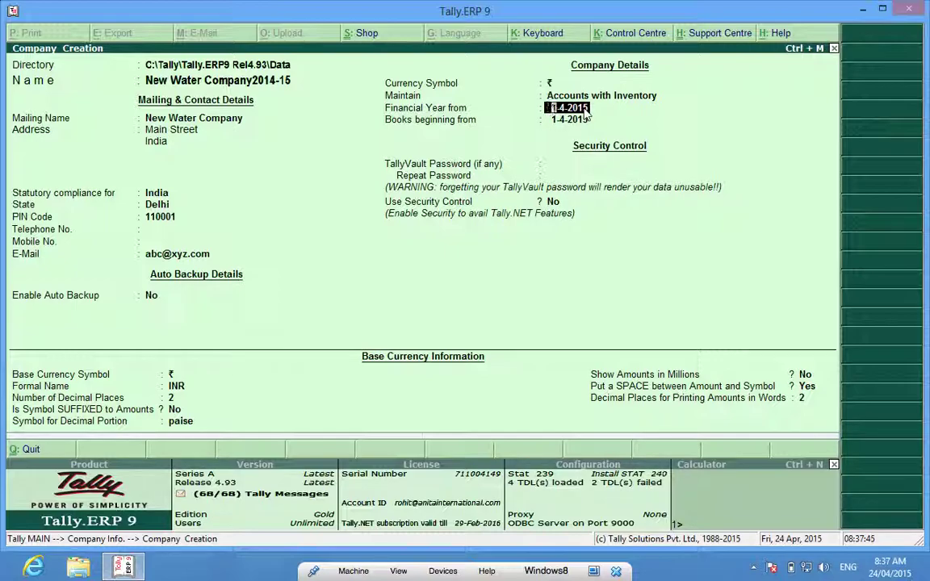
Accept 1-4-2015 as the financial year start date
key(Return)
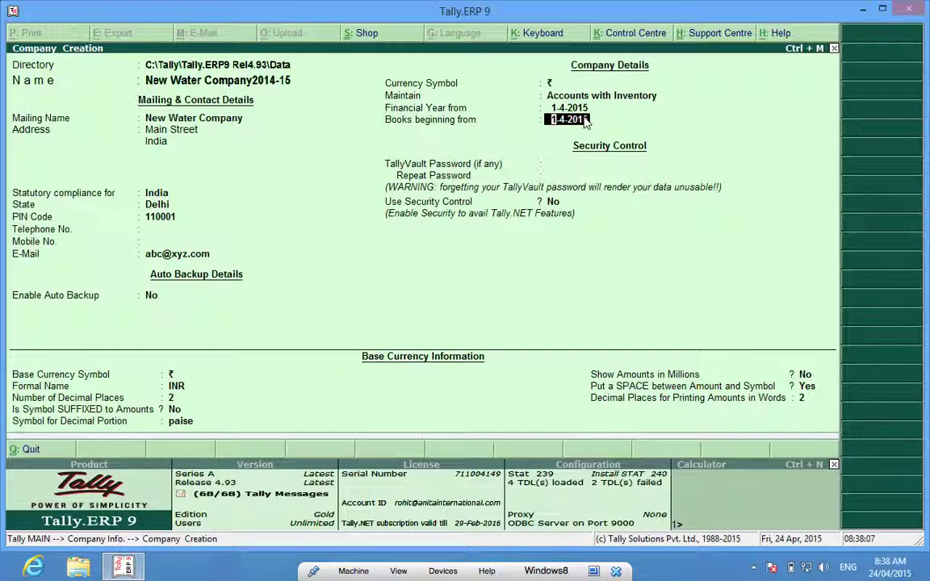
Set the books beginning date to 1.4.15, replacing the mistaken 24.04.15
text(24.04.15)
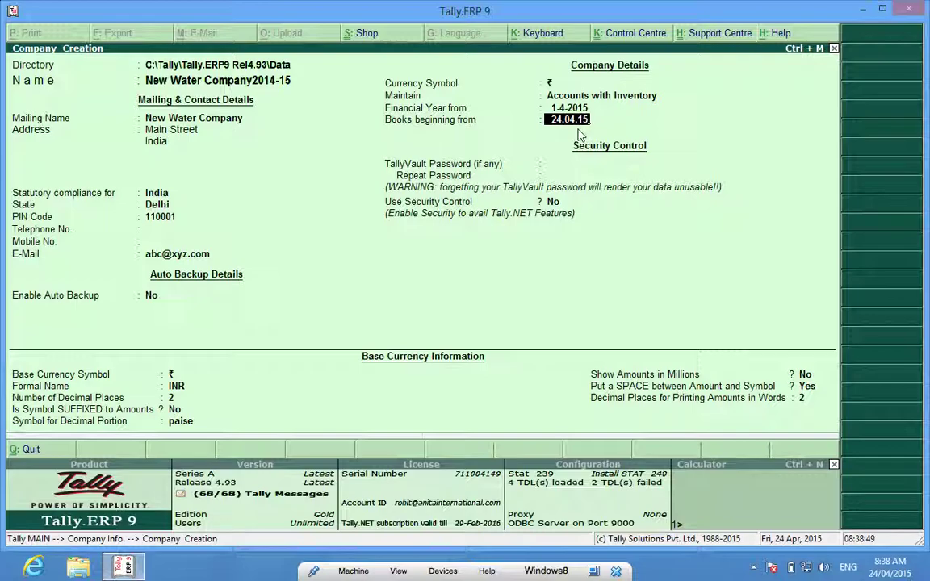
text(1.4.15)
key(Return)
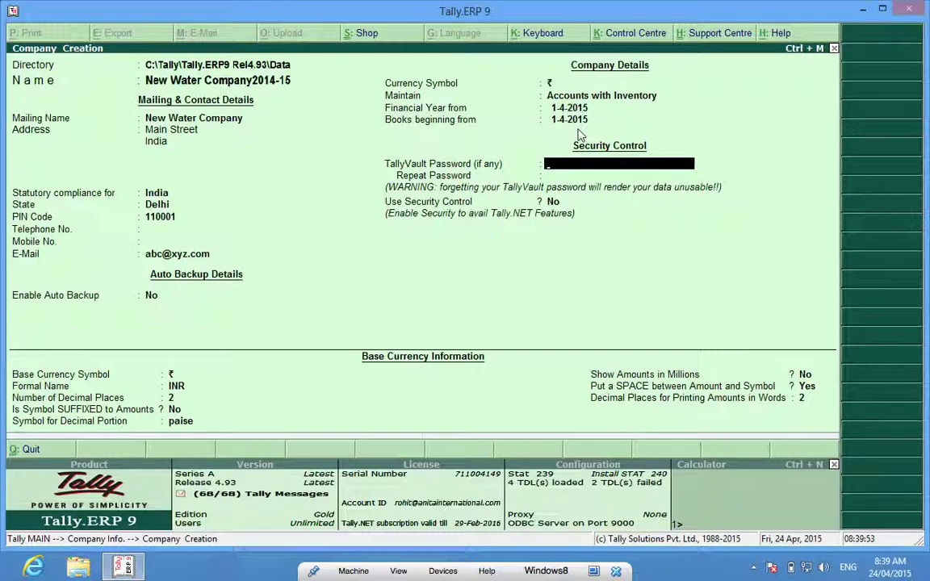
Leave the TallyVault password blank
key(Return)
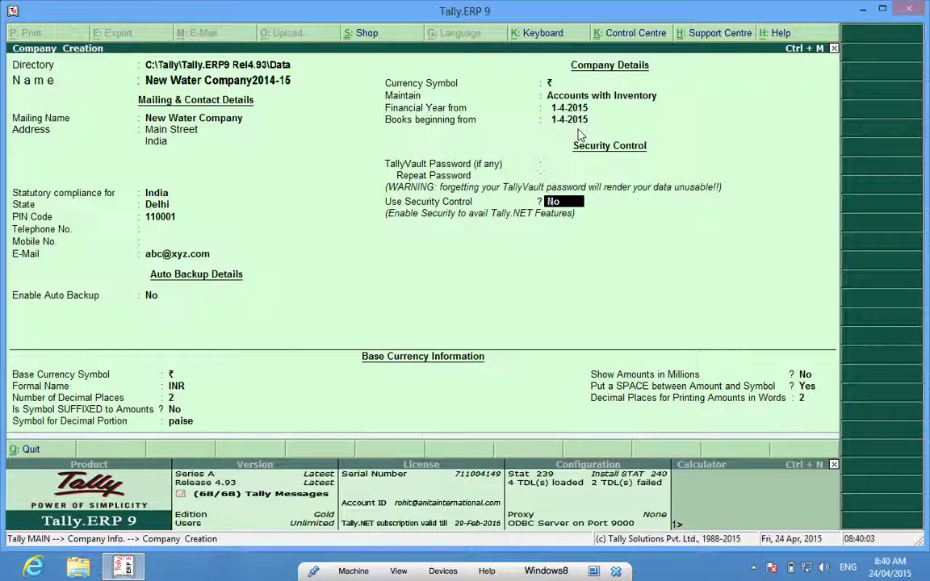
Turn on security control, enter an administrator name and password twice, and dismiss the warning
text(yes)
key(Return)
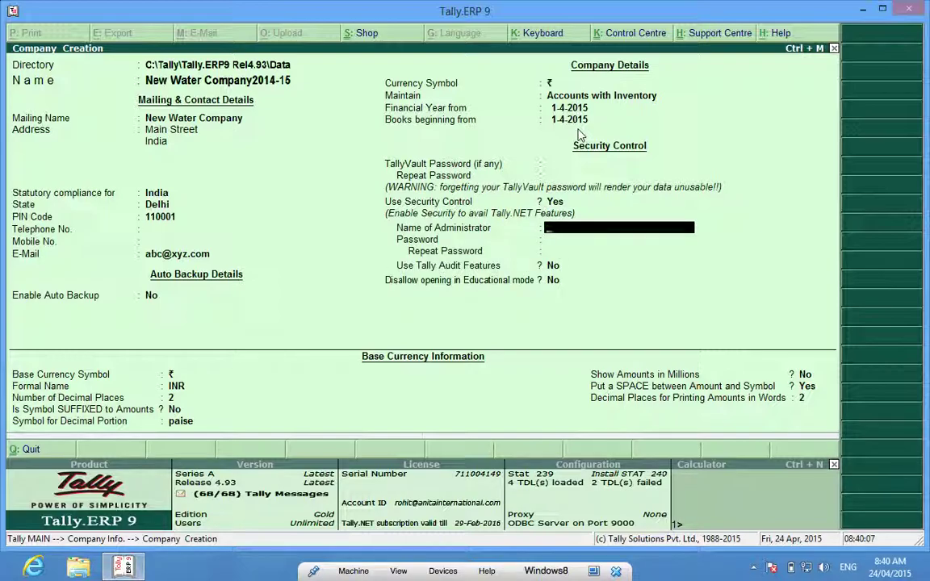
text(a)
key(Return)
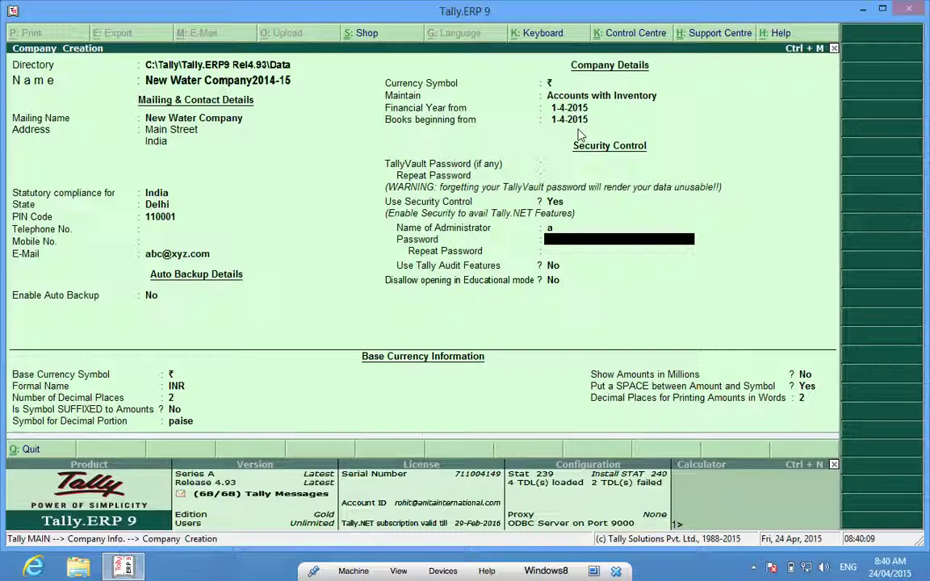
text(a)
key(Return)
text(a)
key(Return)
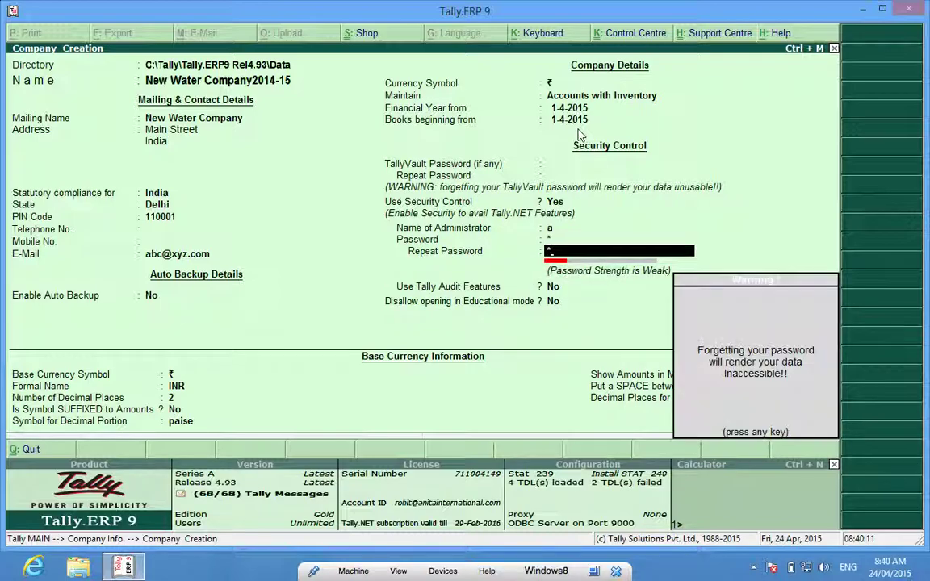
key(Return)
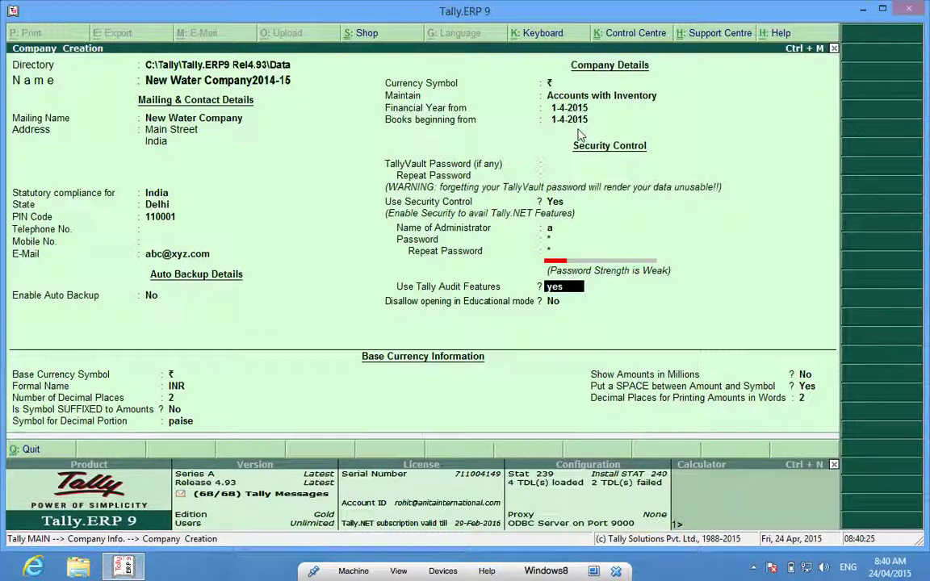
Turn on Tally Audit Features and leave Disallow opening in Educational mode at No
key(Return)
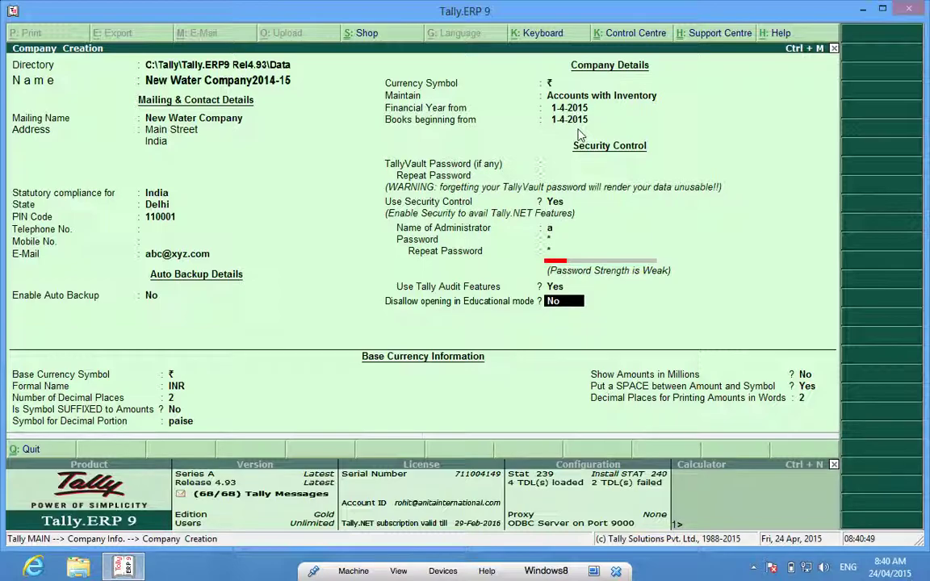
key(Return)
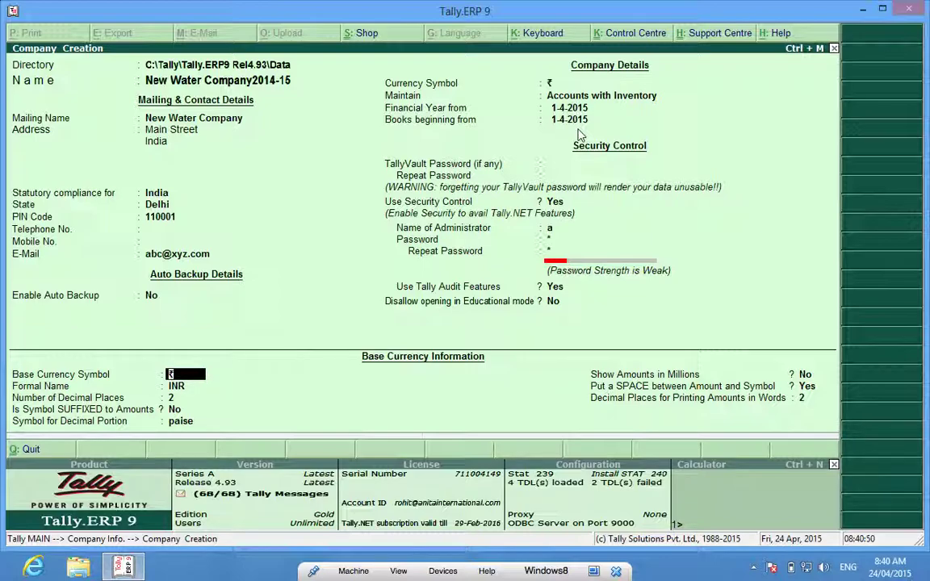
Keep the ₹ symbol, INR formal name, 2 decimal places, unsuffixed symbol and paise decimal portion
key(Return)
key(Return)
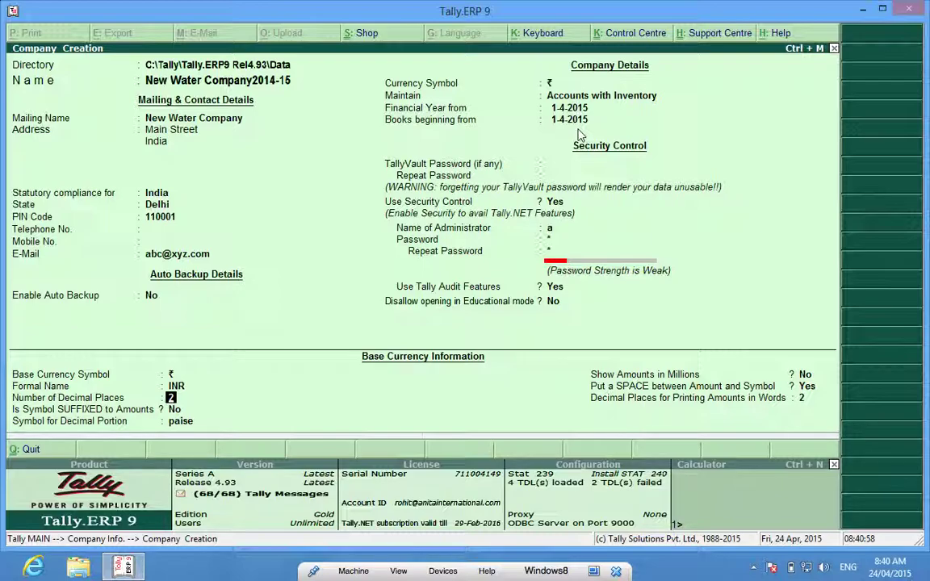
key(Return)
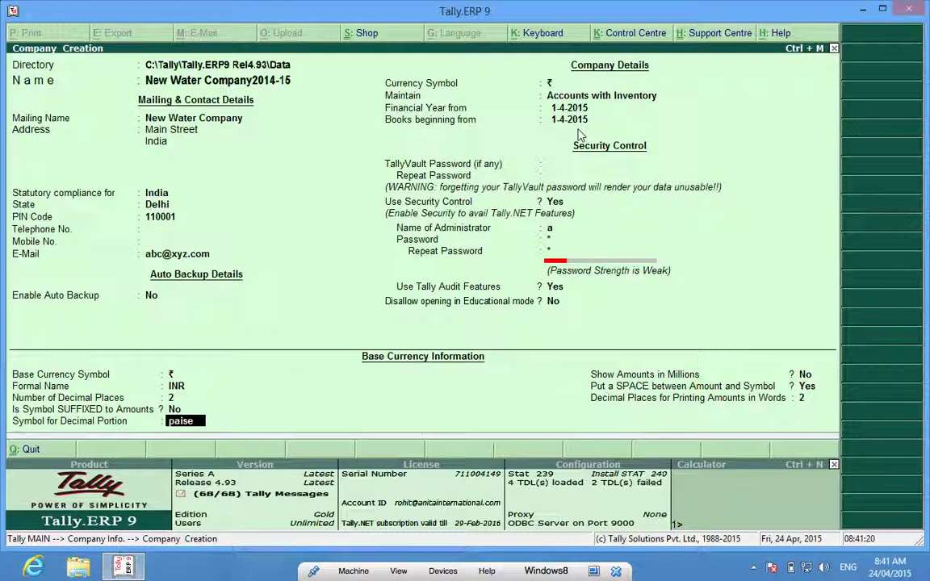
key(Return)
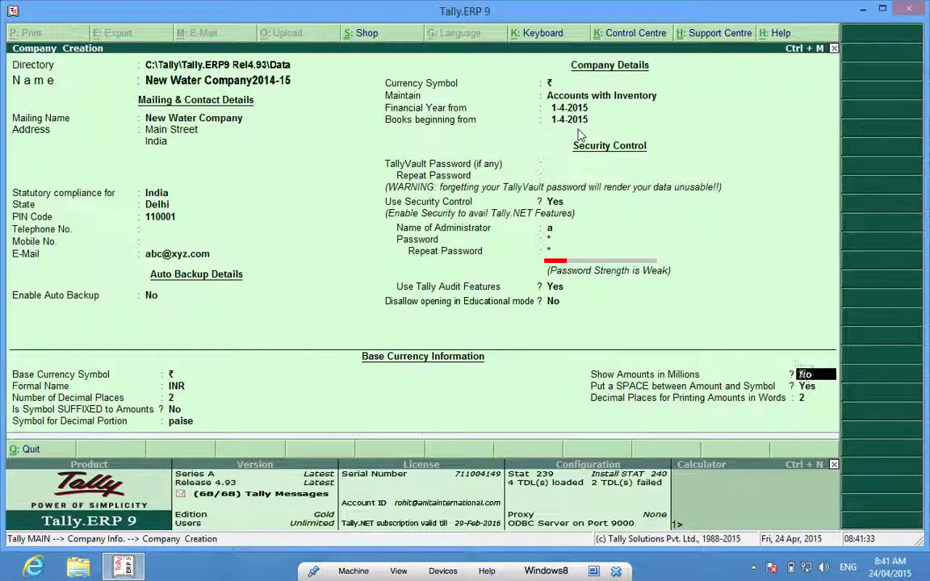
Keep amounts out of millions with a space before the symbol and 2 decimal places in words, then accept the company
key(Return)
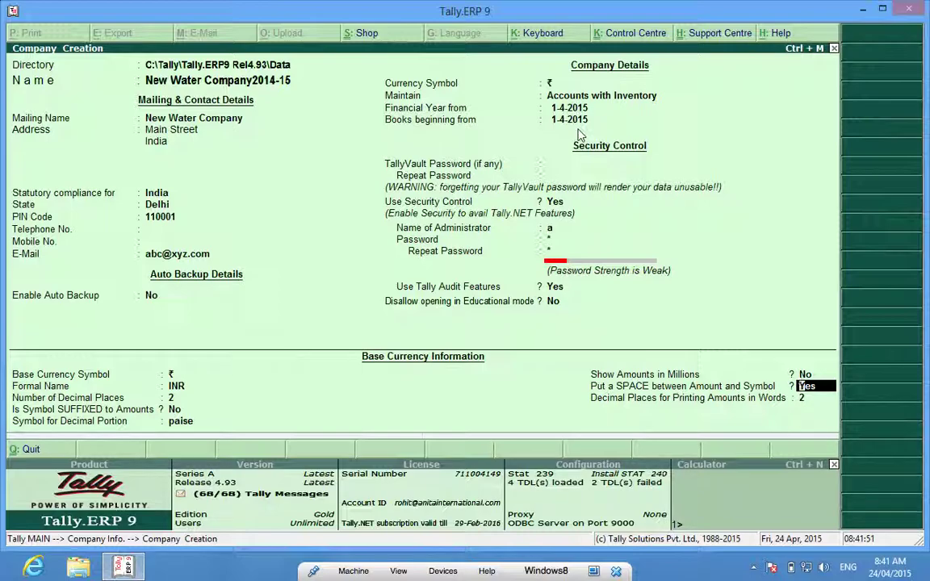
key(Return)
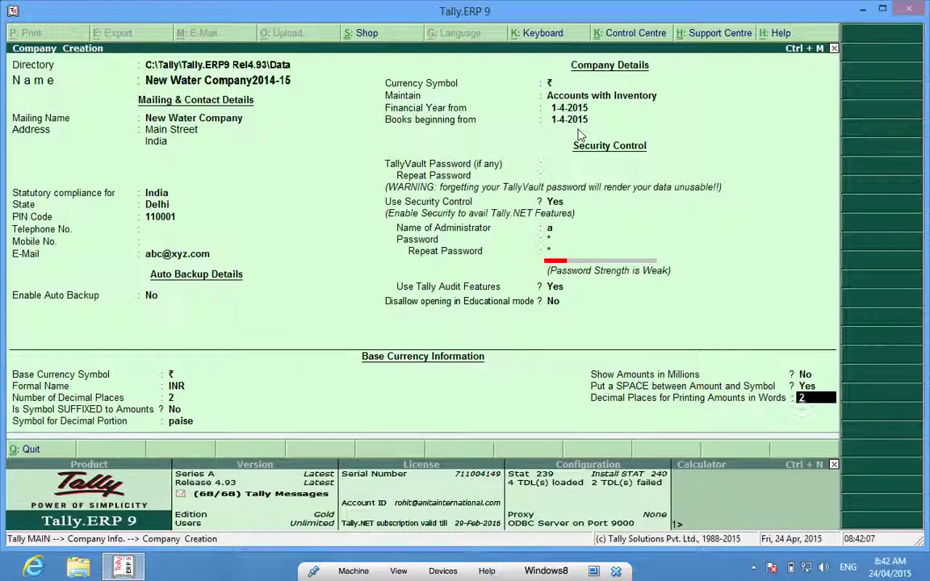
key(Return)
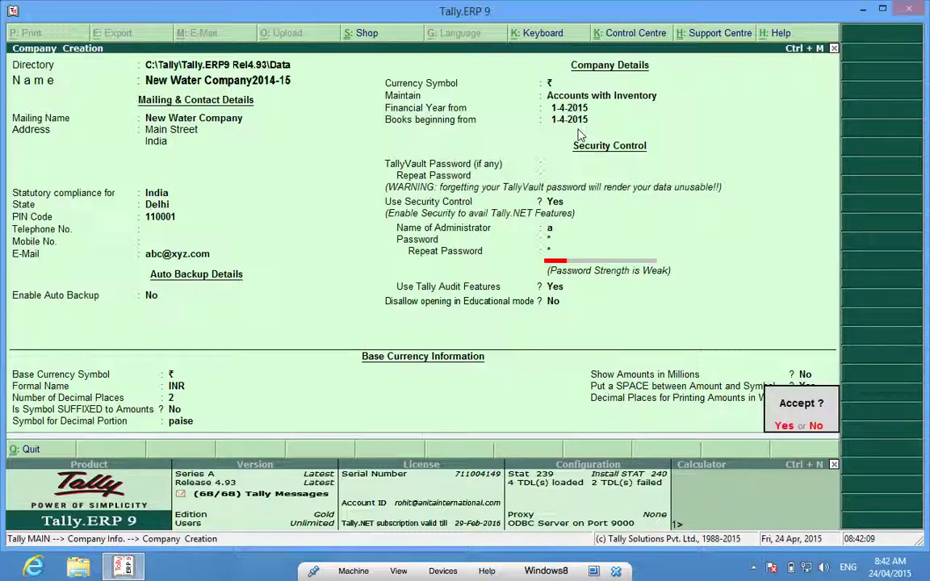
key(Return)
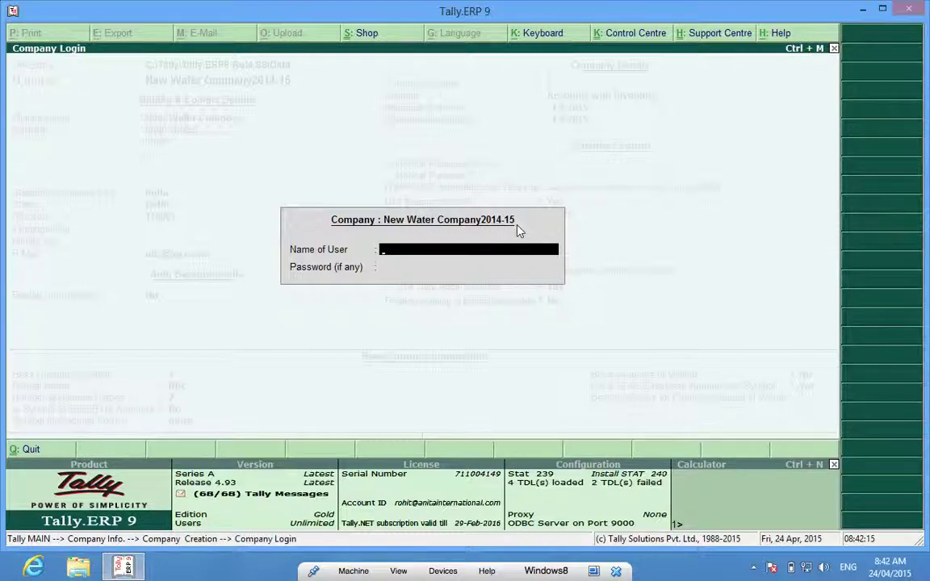
Enter the administrator user name and password at Company Login for New Water Company2014-15
text(a)
key(Return)
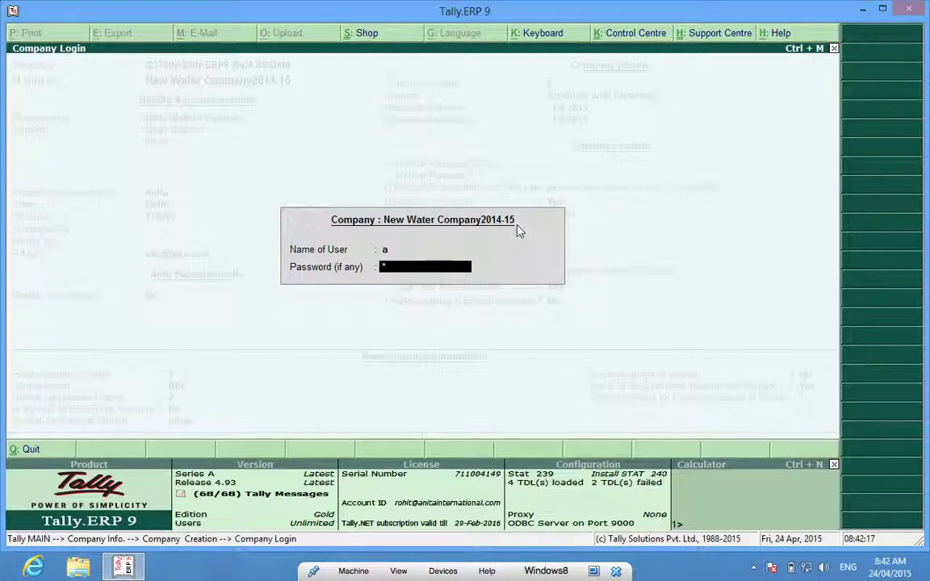
key(Return)
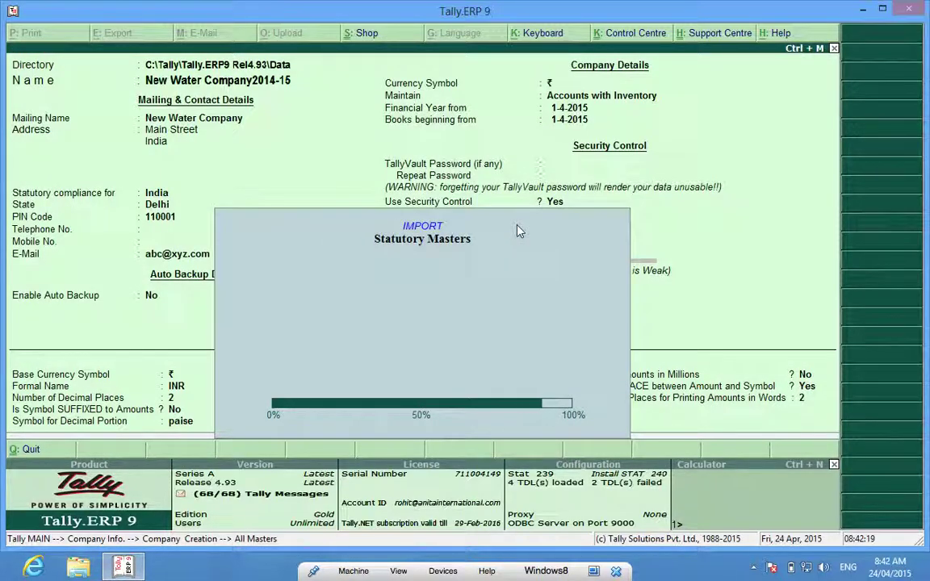